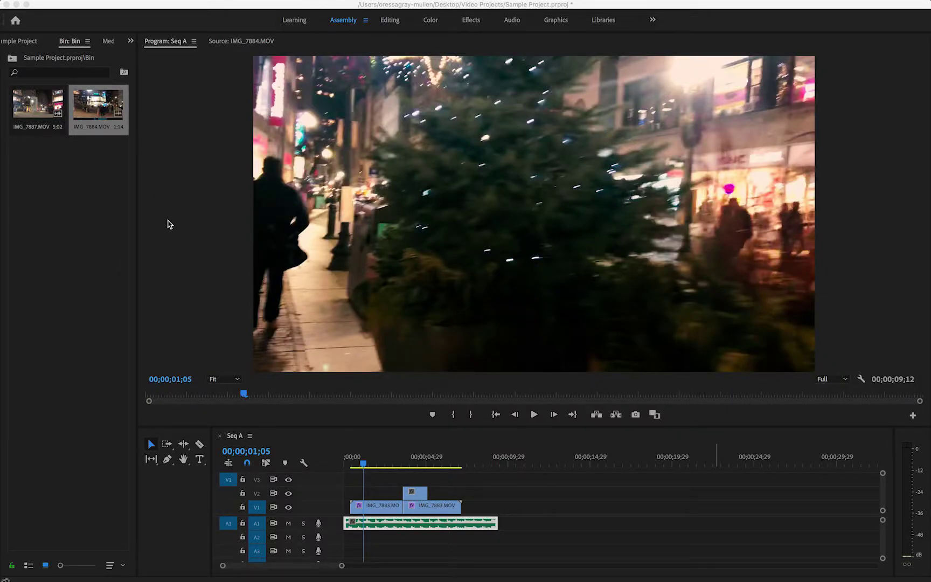
Bring Premiere forward and launch Project Manager from the File menu for Seq A
left_click(156, 87)
left_click(110, 7)
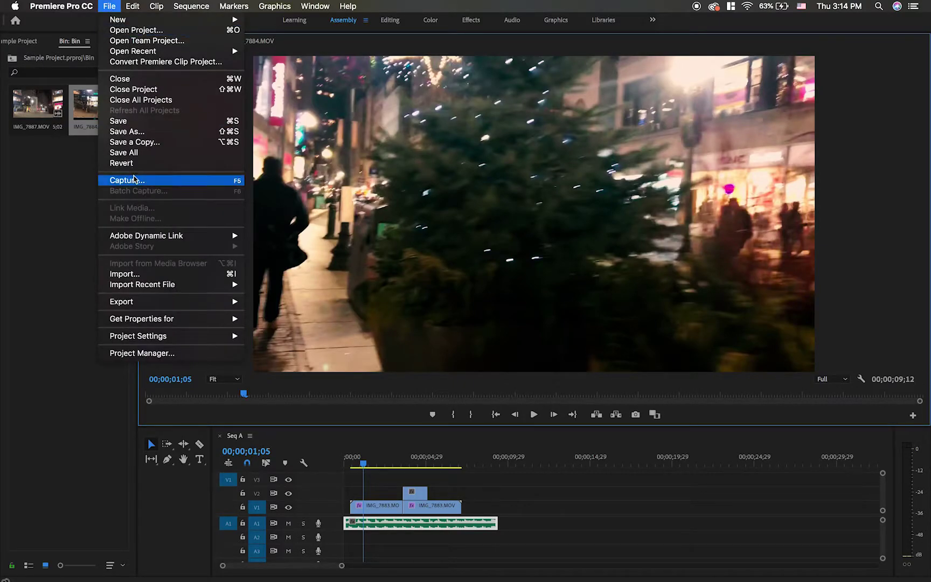
left_click(141, 355)
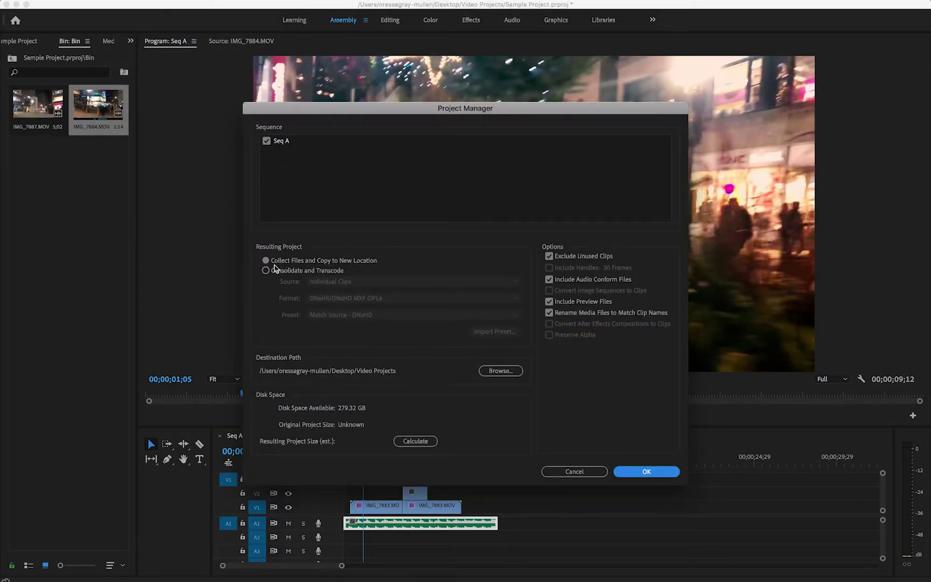
Choose Collect Files and Copy to New Location, keep unused clips, and target the Desktop
left_click(266, 260)
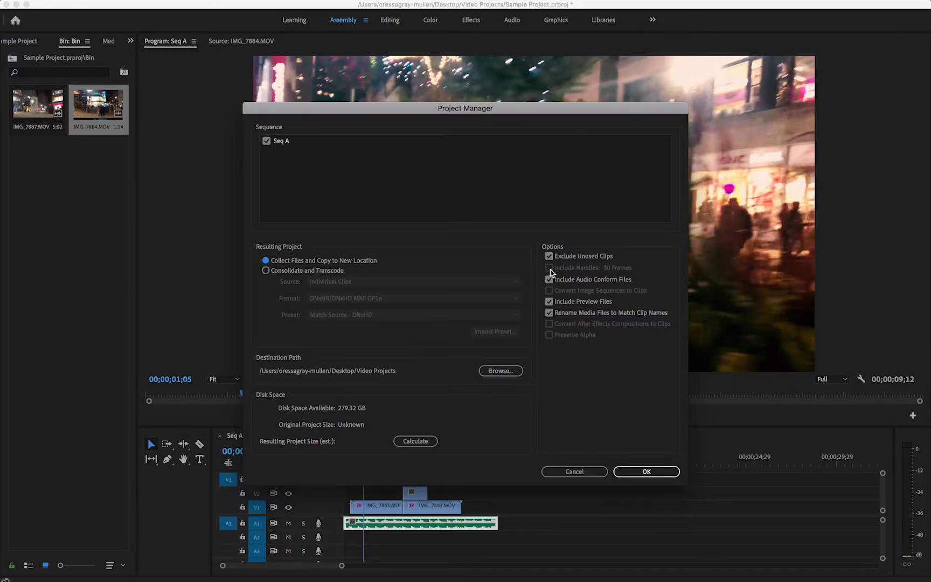
left_click(549, 256)
left_click(495, 373)
left_click(492, 374)
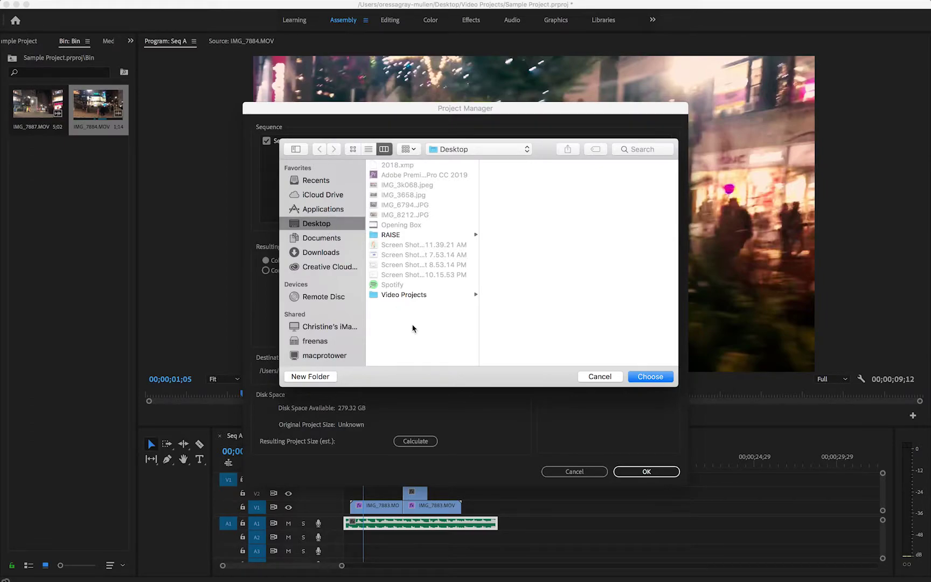
left_click(651, 380)
Calculate the 98.30 MB estimate, start collecting and agree to save the project first
left_click(429, 442)
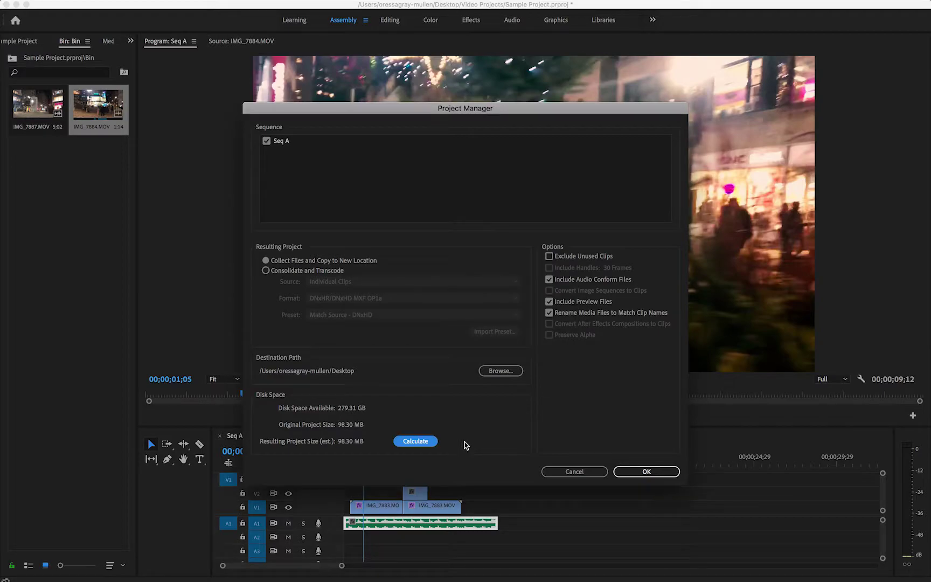
left_click(646, 471)
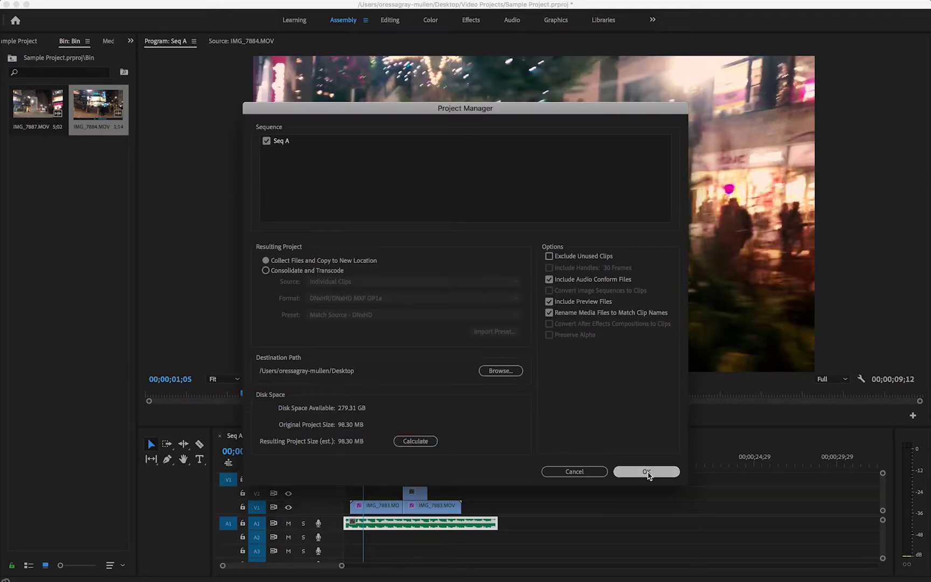
left_click(536, 314)
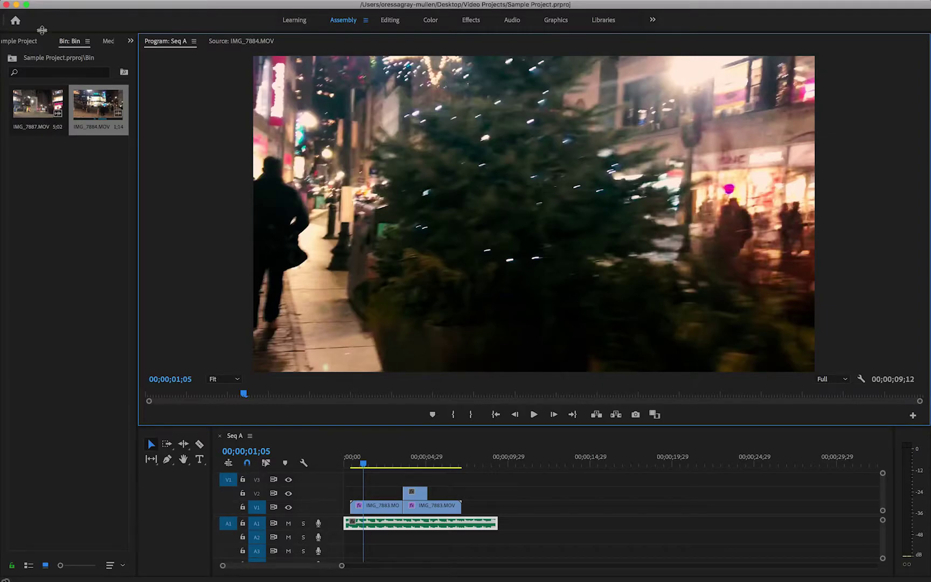
Maximize the Copied_Sample Project folder and check Sample Project.prproj and IMG_7887.MOV
left_click(18, 6)
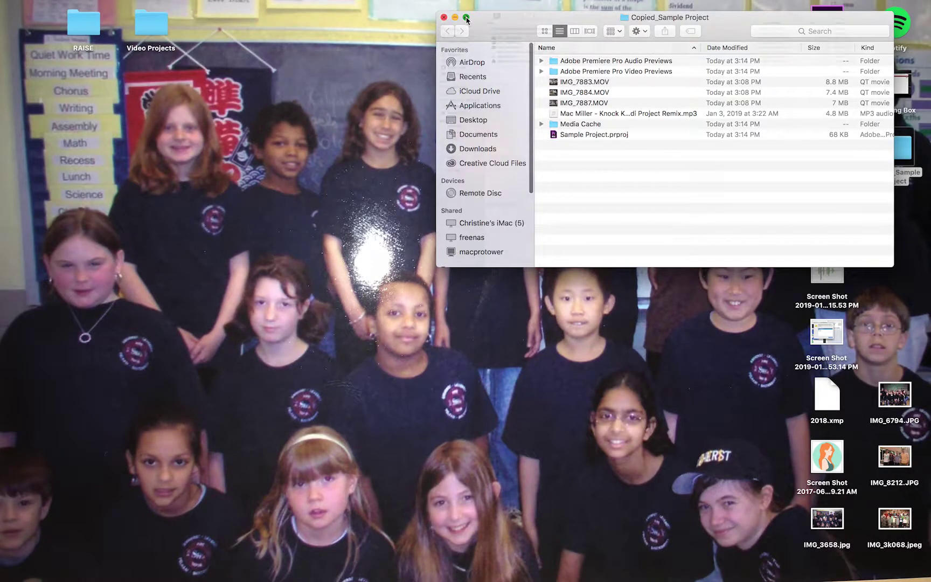
left_click(466, 16)
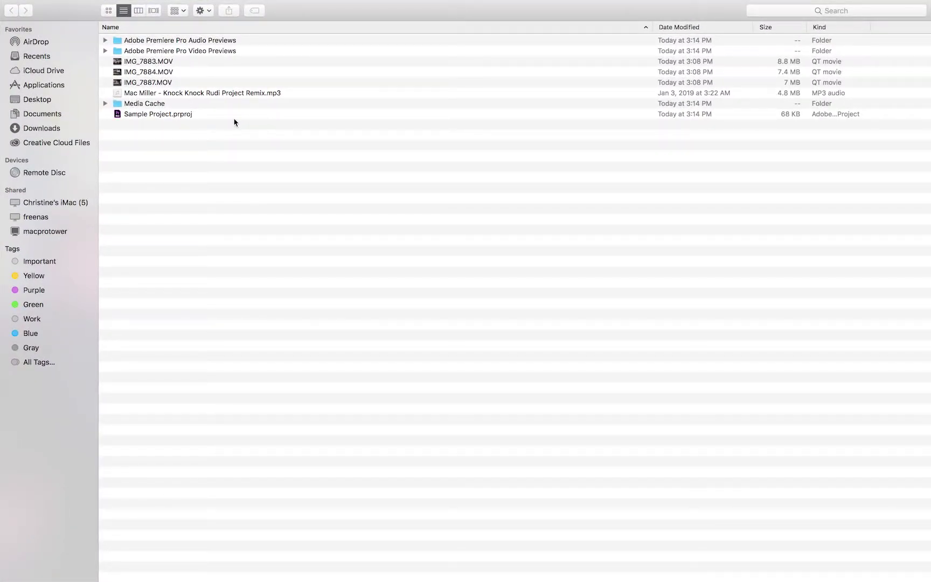
left_click(203, 115)
left_click(193, 85)
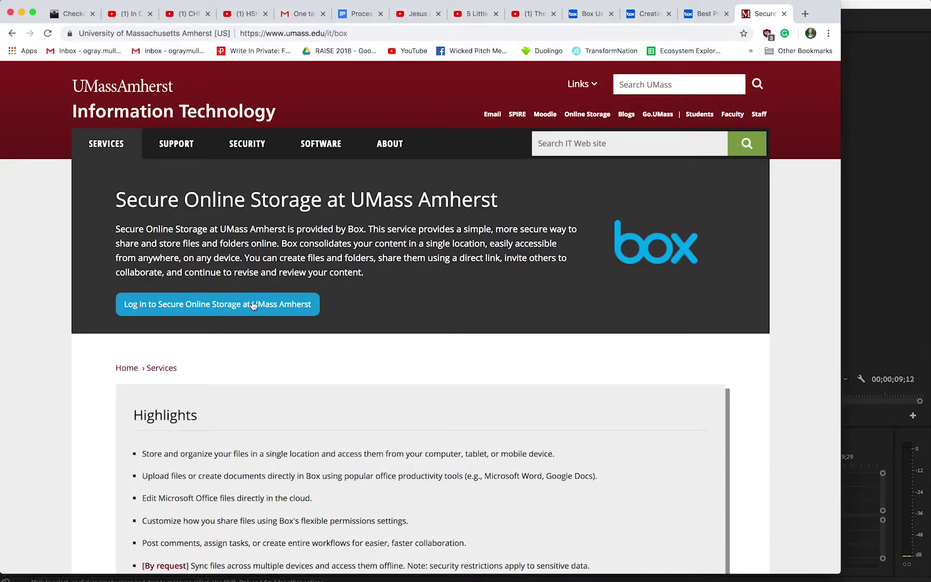
Log in to UMass Box with the NetID and enter the RAISE example Folder, showing its New menu
left_click(253, 304)
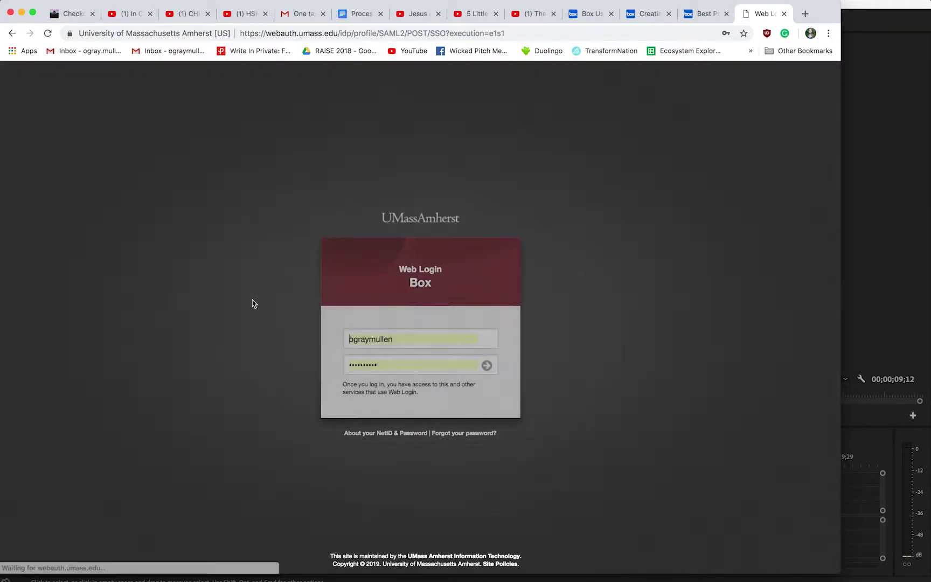
left_click(486, 365)
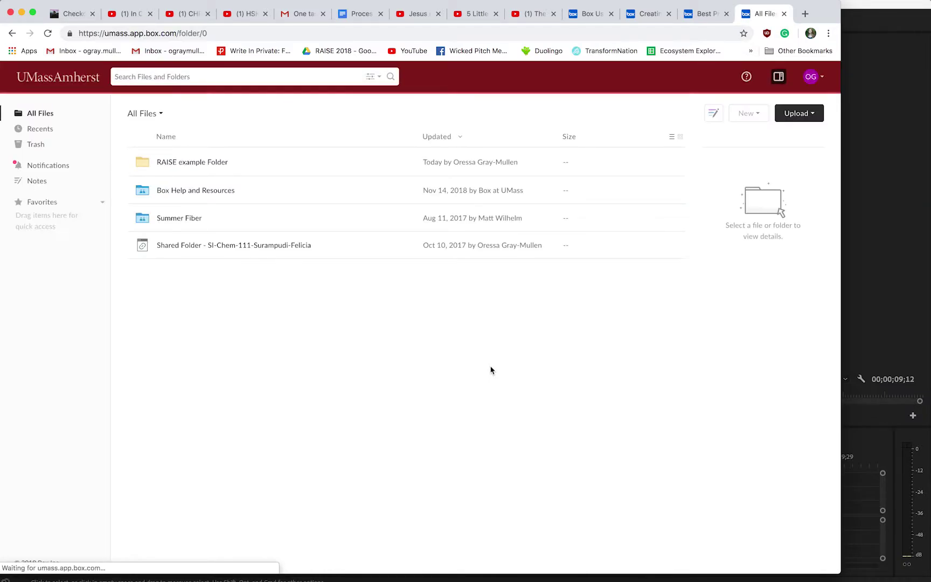
left_click(212, 166)
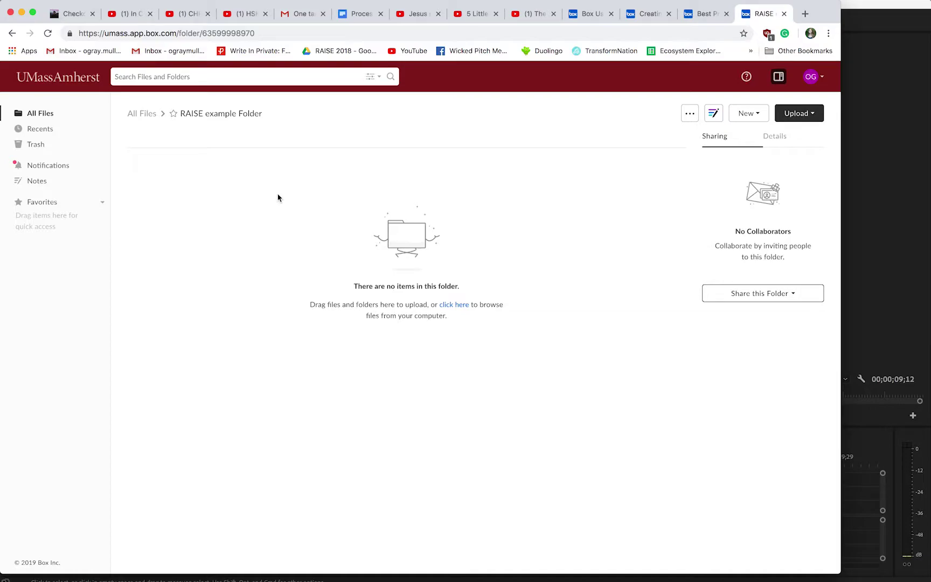
left_click(745, 112)
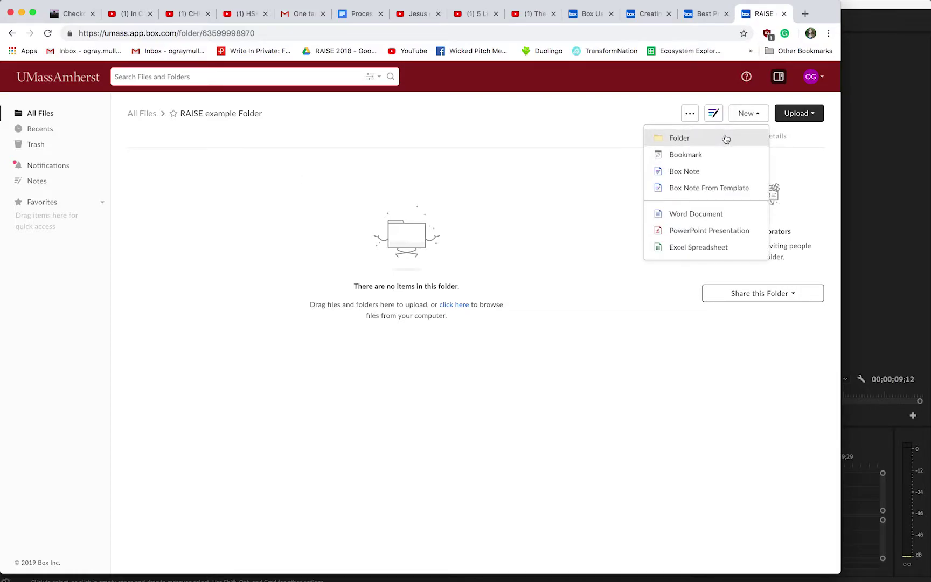
Create a new subfolder named "Oressa's Upload" inside RAISE example Folder
left_click(725, 139)
type("Oressa's Upload")
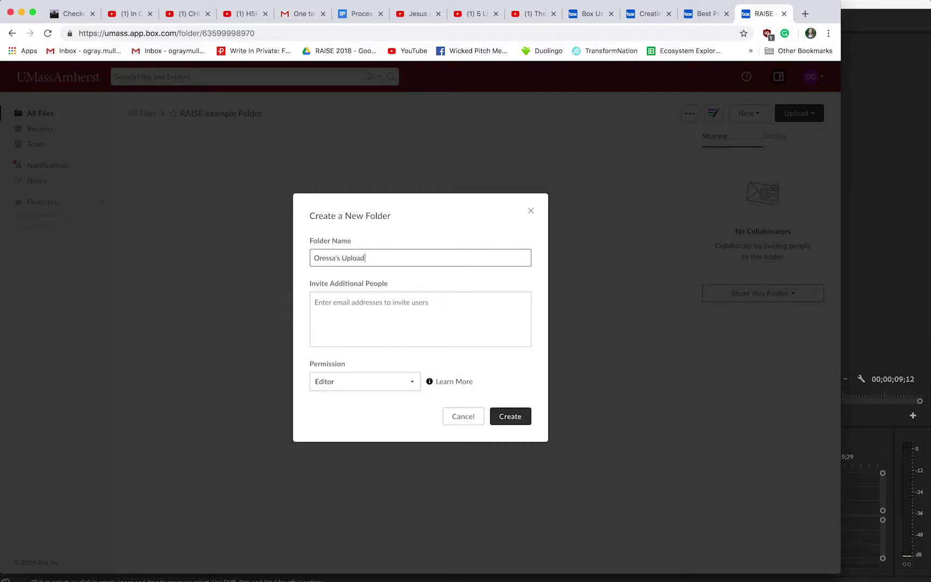
left_click(511, 416)
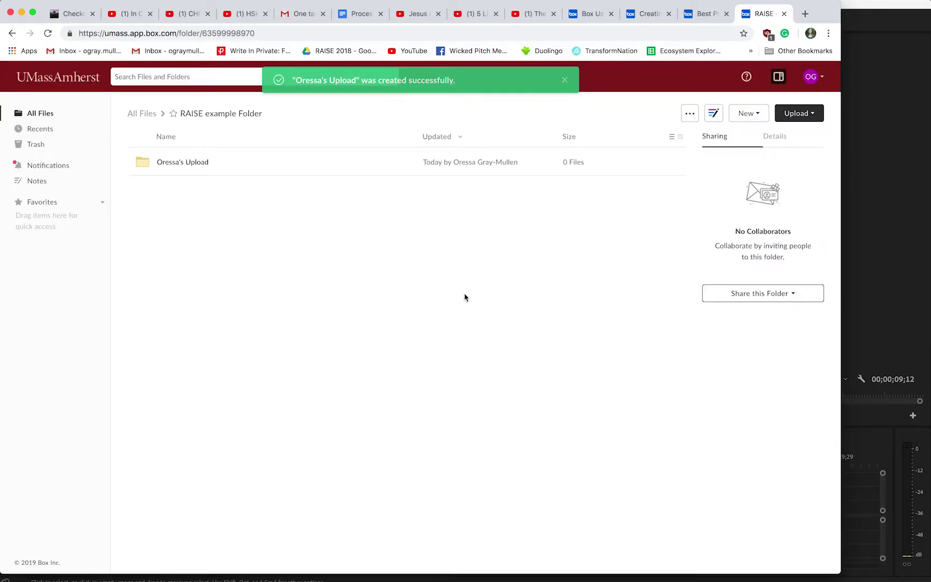
Upload every file from Desktop > Copied_Sample Project > Media Cache into Oressa's Upload
left_click(192, 165)
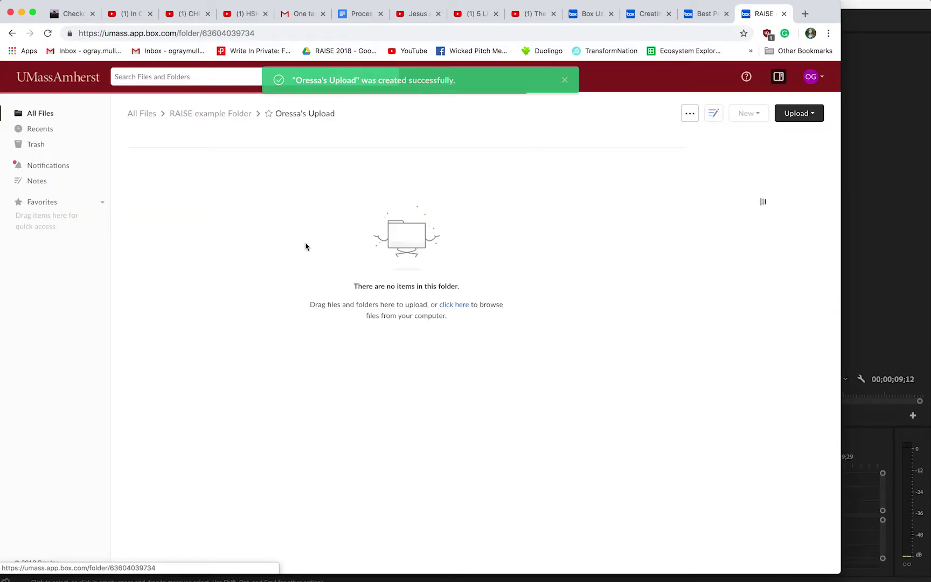
left_click(796, 115)
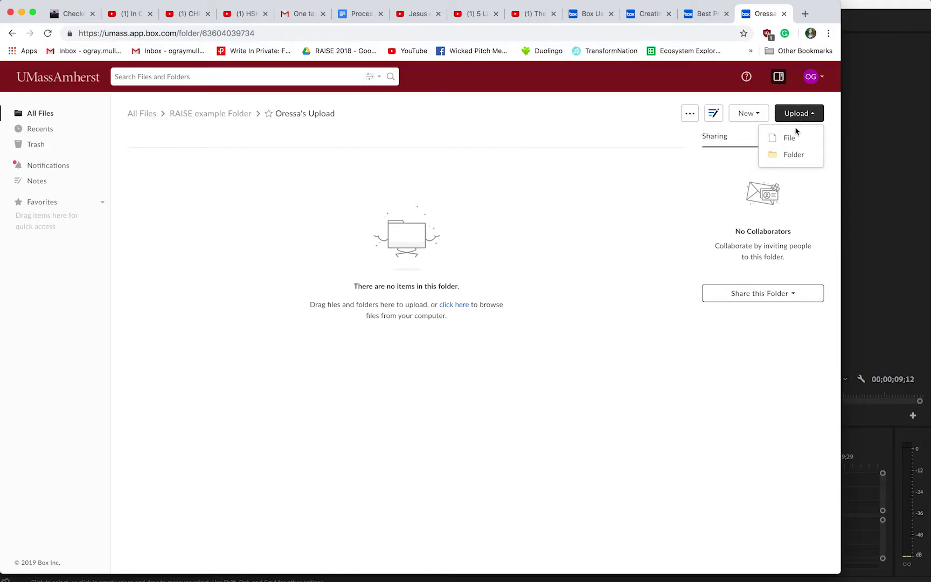
left_click(791, 137)
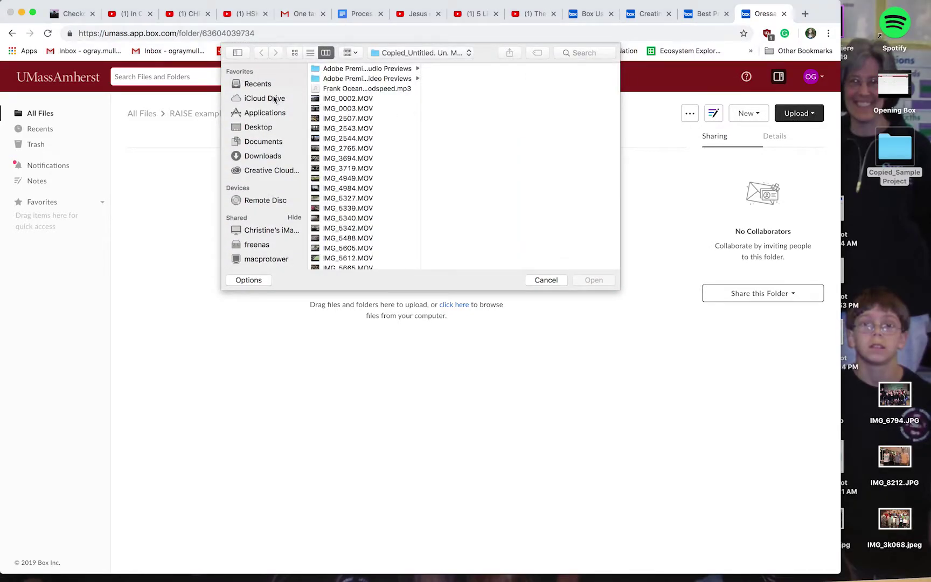
left_click(260, 127)
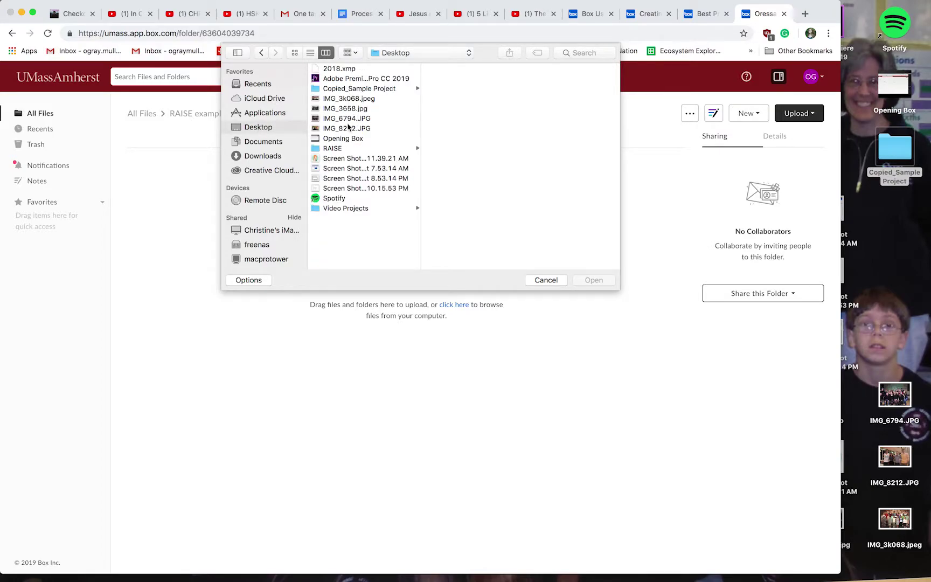
left_click(353, 88)
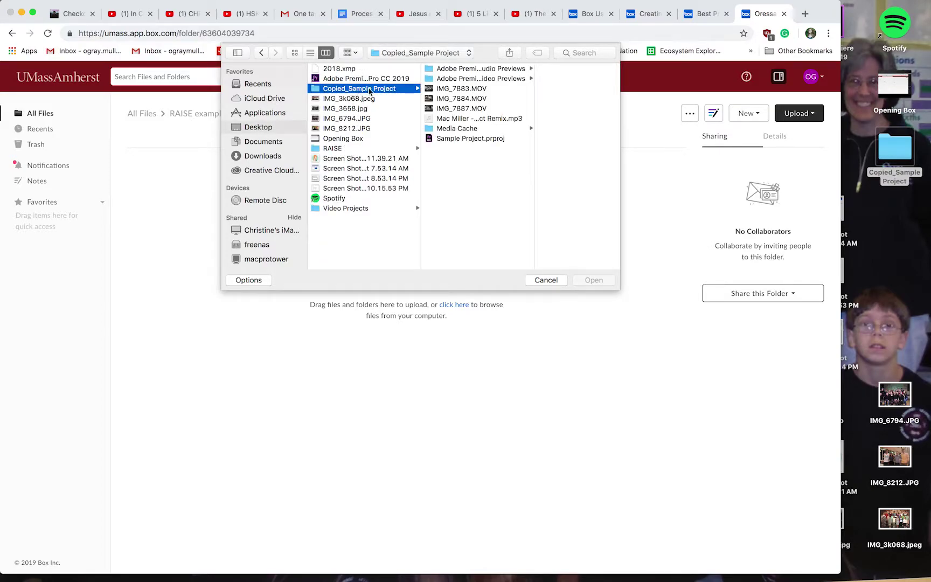
left_click(461, 70)
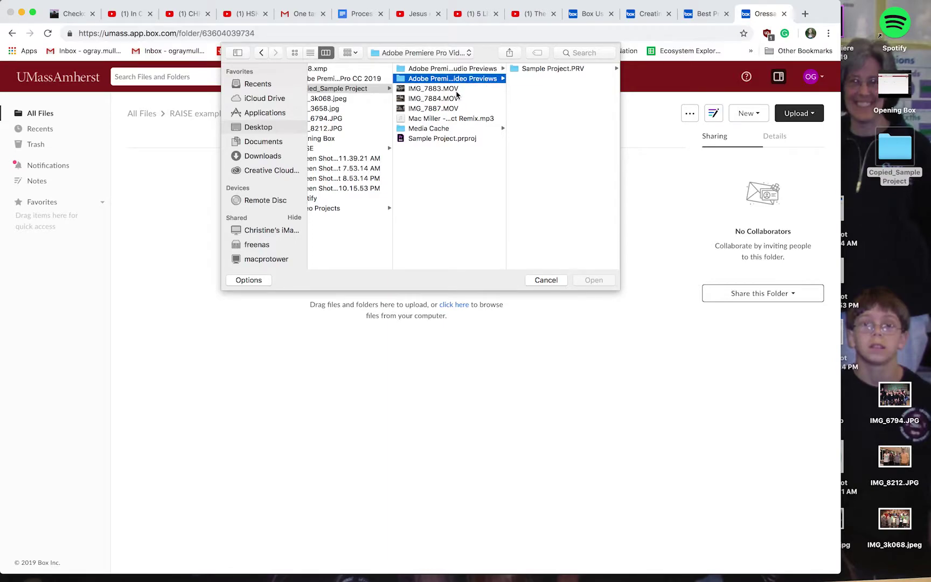
left_click(456, 90)
left_click(453, 132)
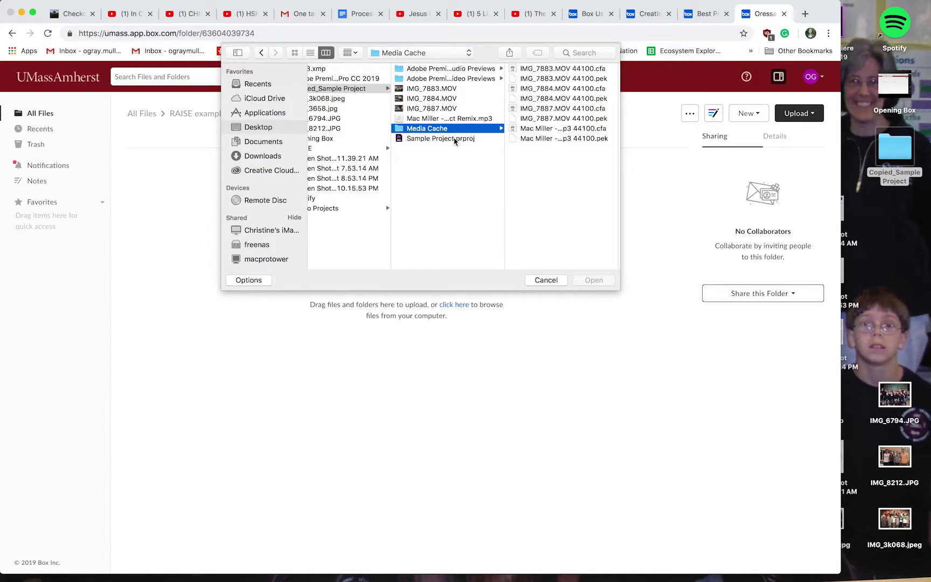
key("super+a")
left_click(608, 281)
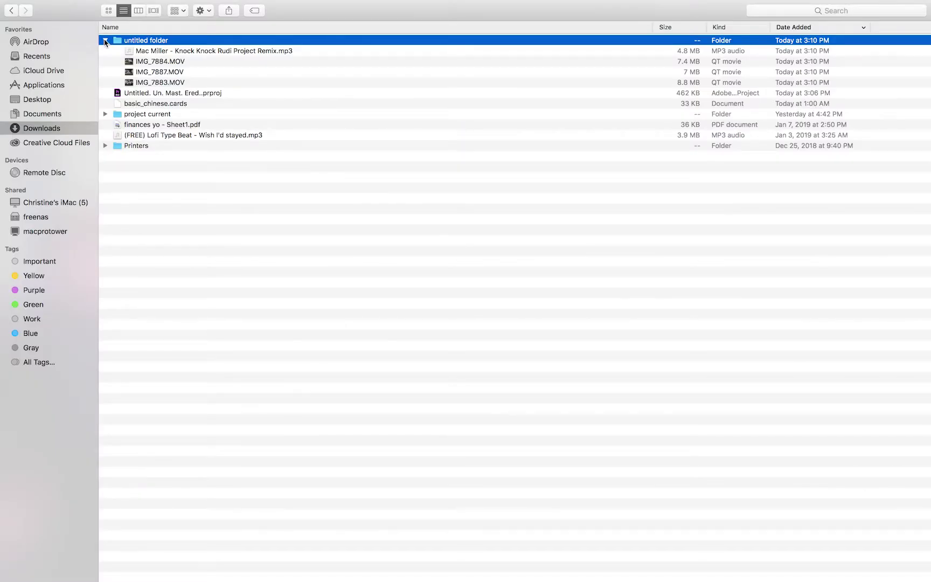
Trash the old untitled folder in Downloads from Finder
left_click(105, 41)
right_click(135, 42)
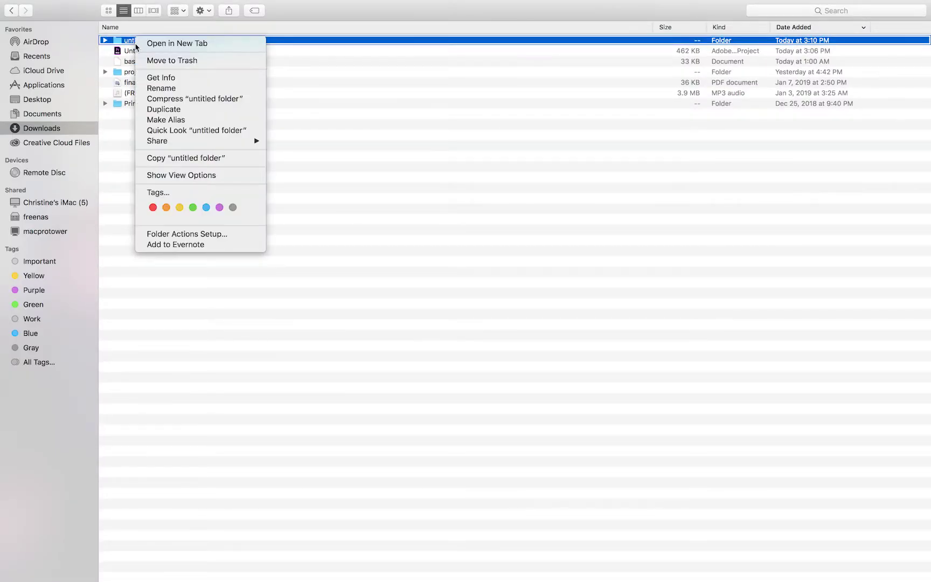
left_click(148, 62)
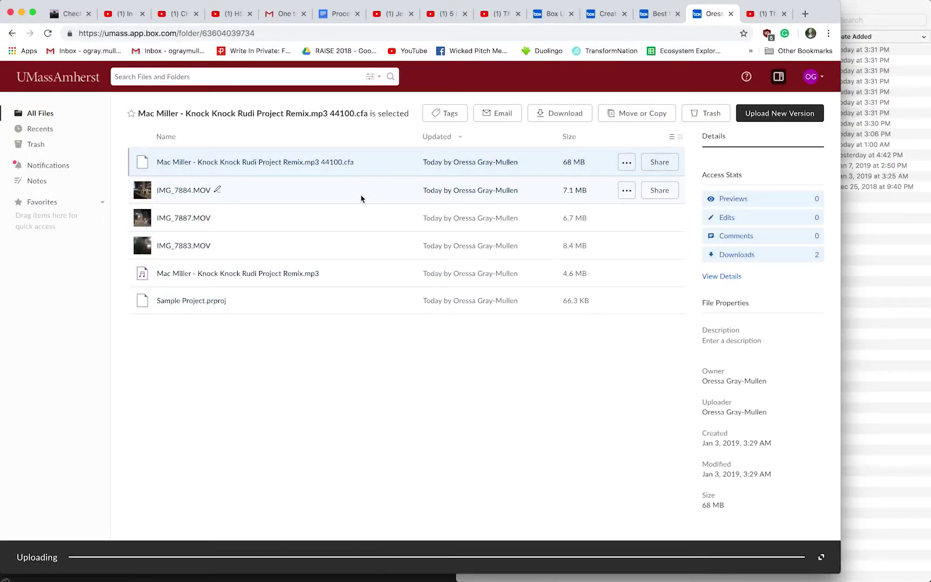
Select IMG_7884.MOV through Sample Project.prproj and download the five items as a zip
left_click(361, 197)
left_click(346, 307, "shift")
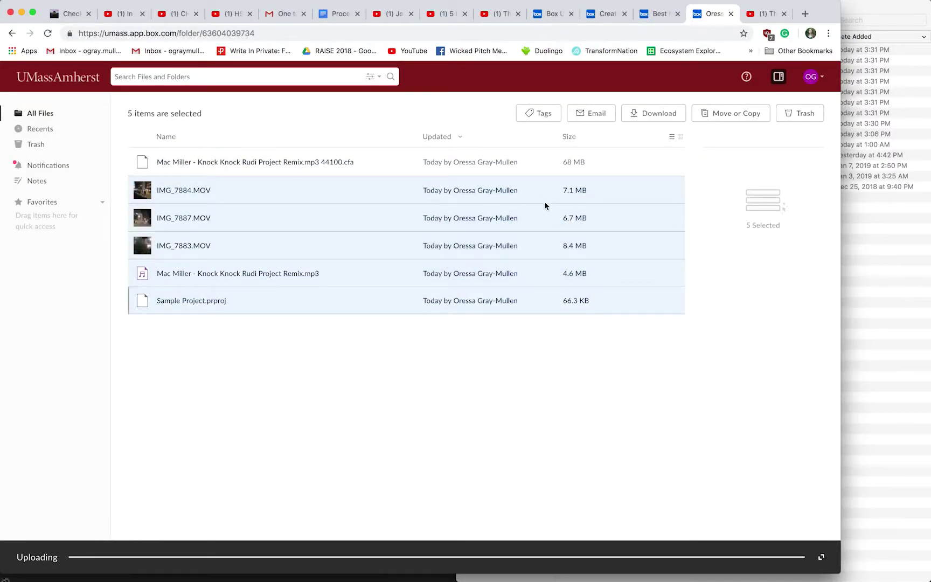
left_click(662, 118)
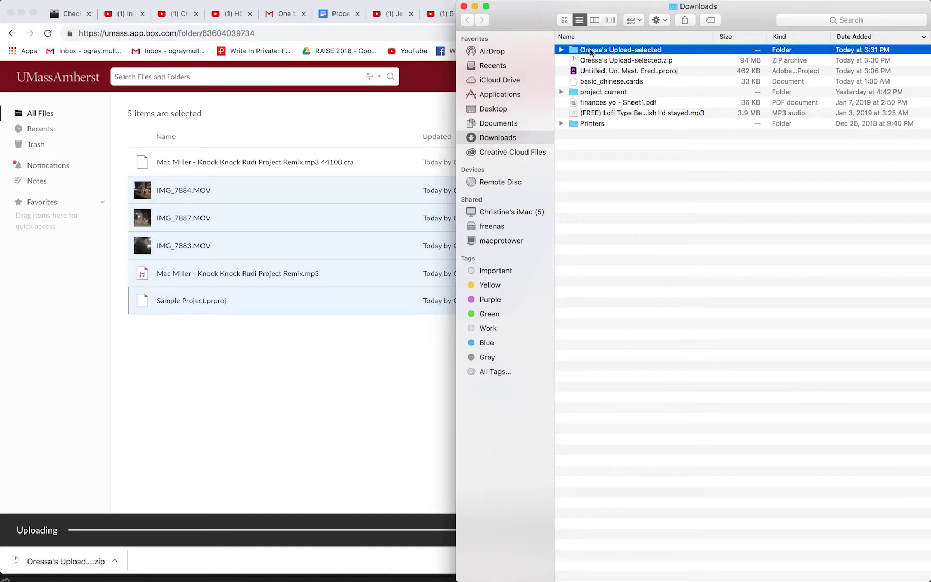
Expand the unzipped Downloads folder and launch Sample Project.prproj in Premiere
left_click(560, 50)
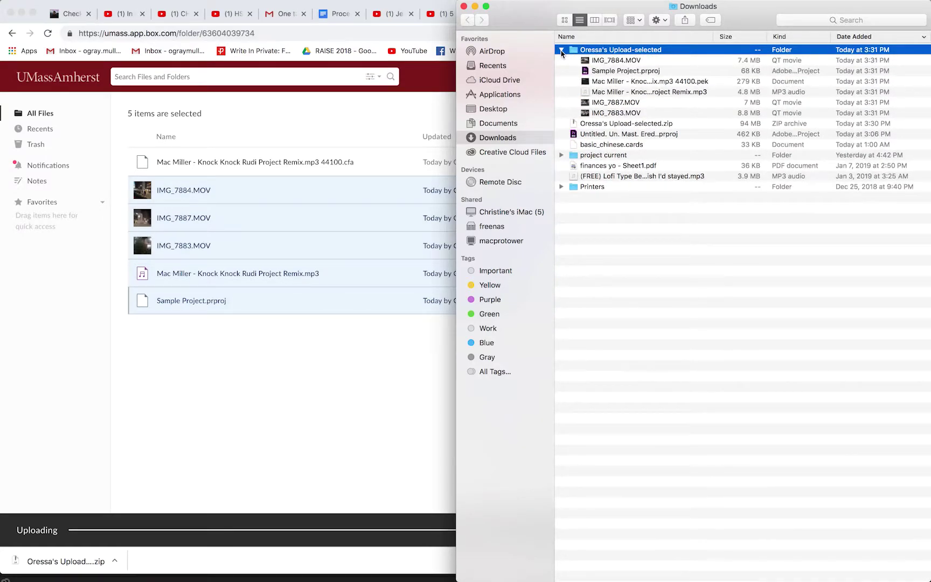
left_click(591, 63)
double_click(602, 71)
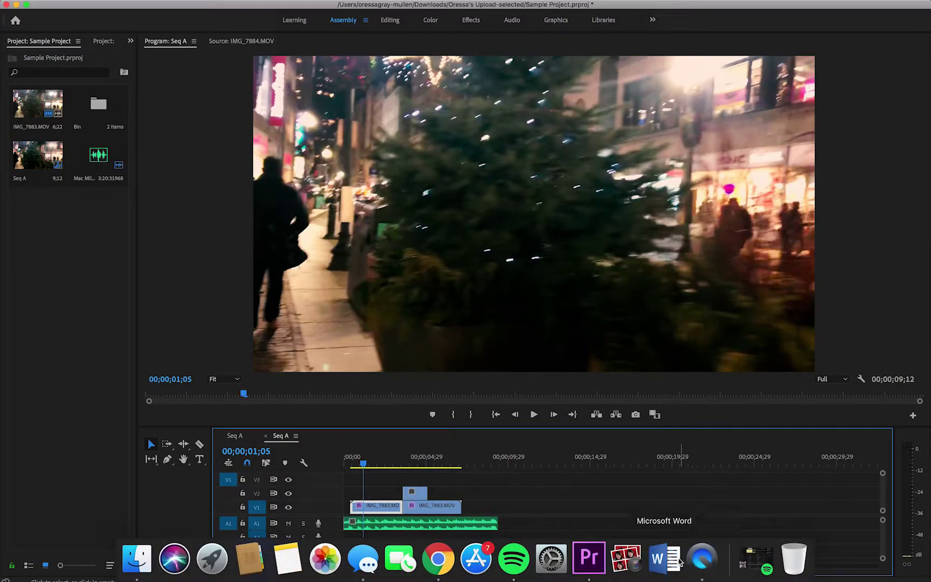
Return to the Downloads window and Shift-select the new .cfa and .pek cache files
left_click(137, 557)
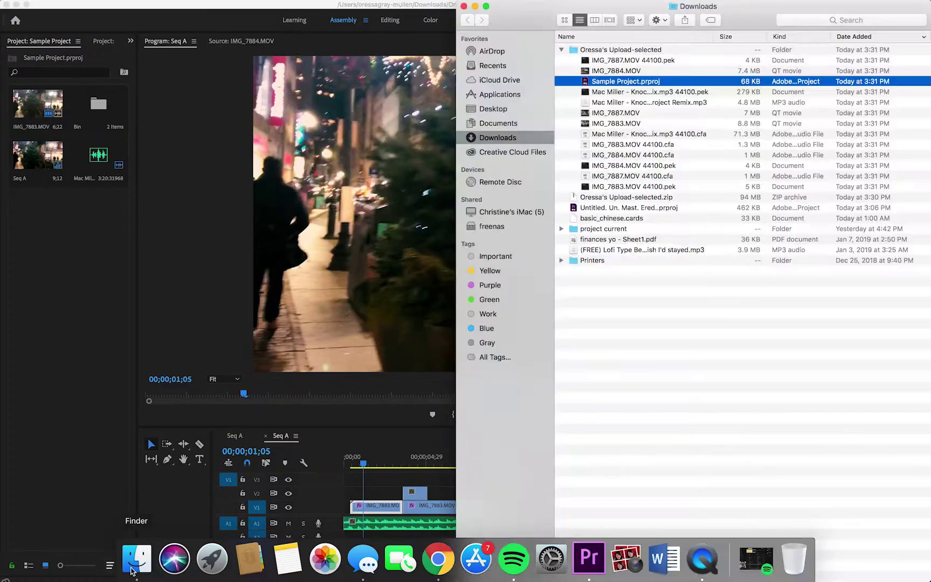
left_click(646, 138)
left_click(639, 188, "shift")
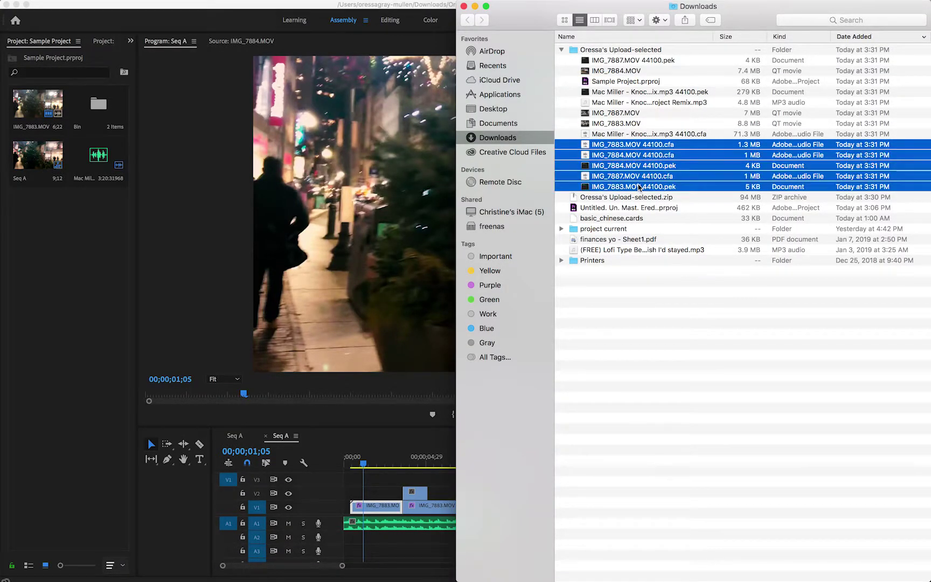